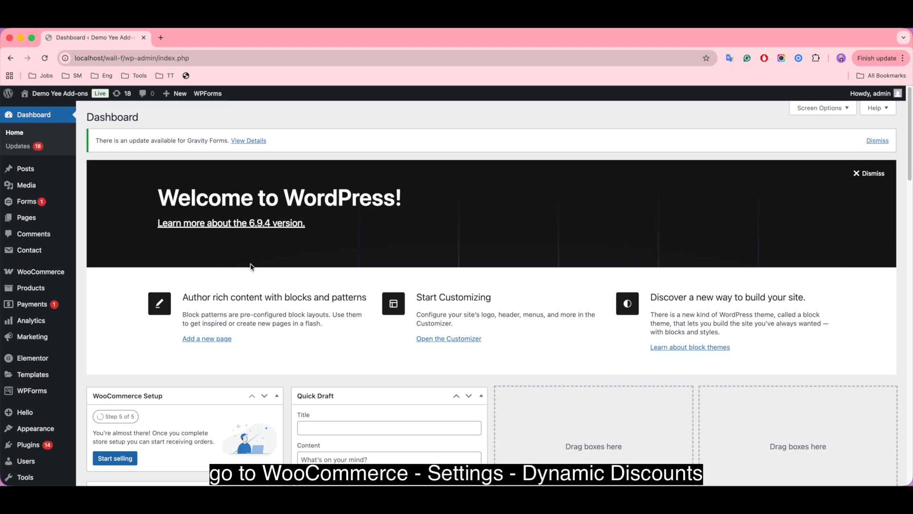
# Step: Start a new rule in the WooCommerce Dynamic Discounts settings and enable it
pyautogui.moveTo(53, 273)
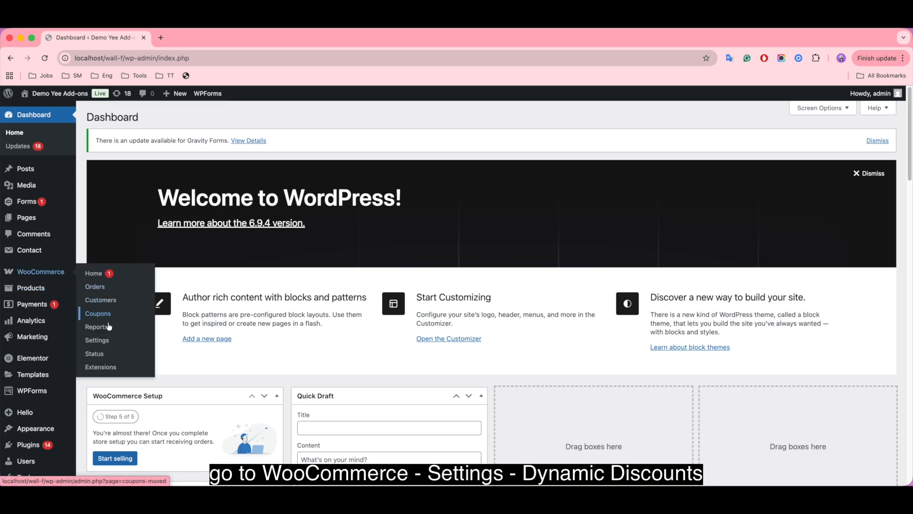
pyautogui.click(103, 341)
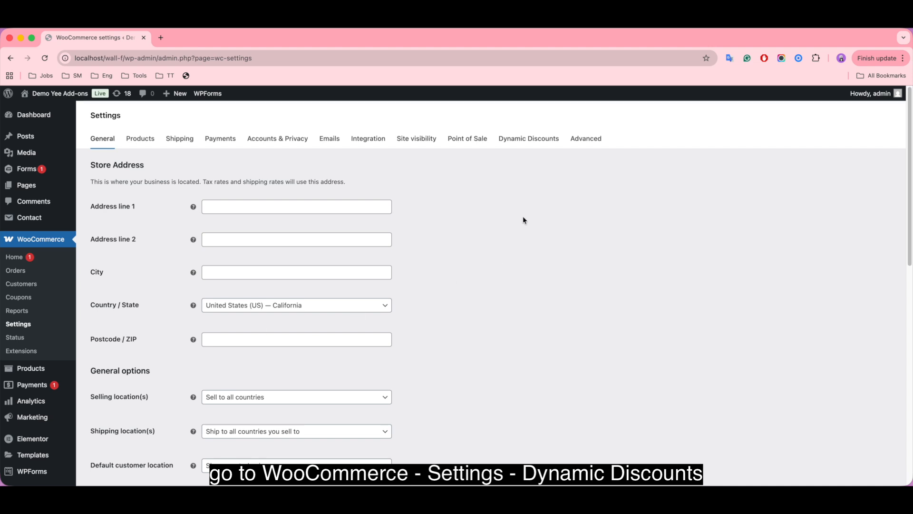
pyautogui.click(528, 140)
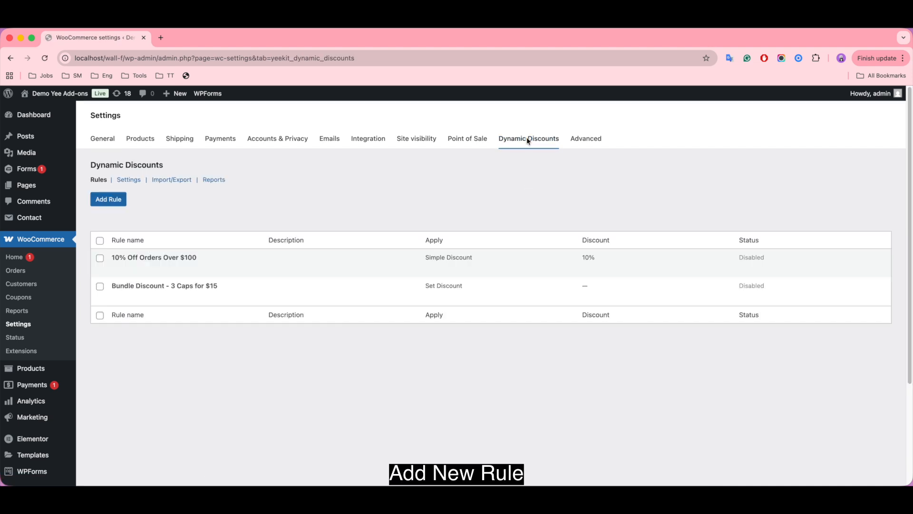
pyautogui.click(109, 200)
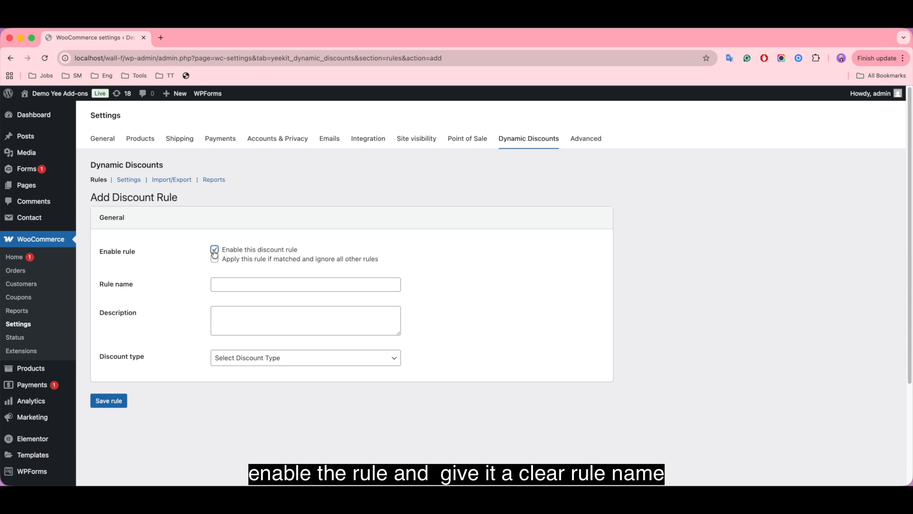
# Step: Name the rule "Buy 2 Get 1 Free - T-Shirt Promotion" and set its discount type to Buy X get X
pyautogui.click(227, 282)
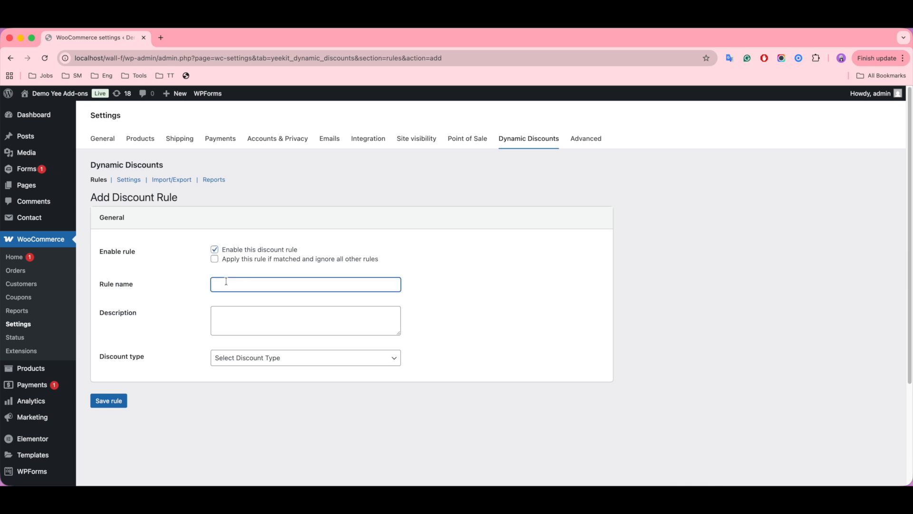
pyautogui.write('Buy 2 Get 1 Free - T-Shirt Promotion')
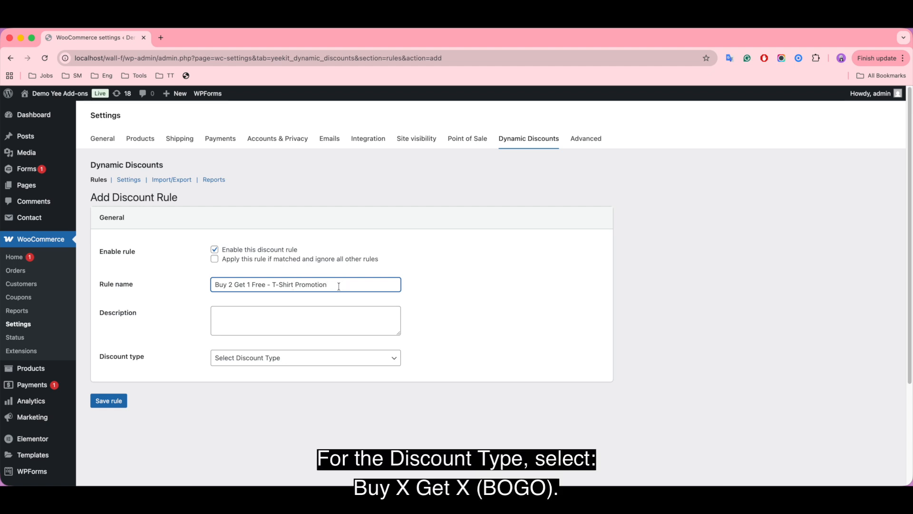
pyautogui.click(306, 359)
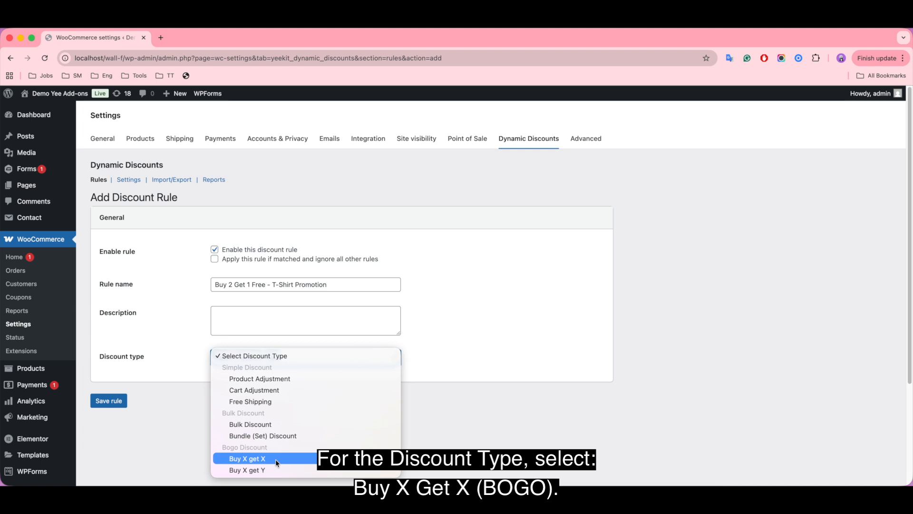
pyautogui.click(290, 458)
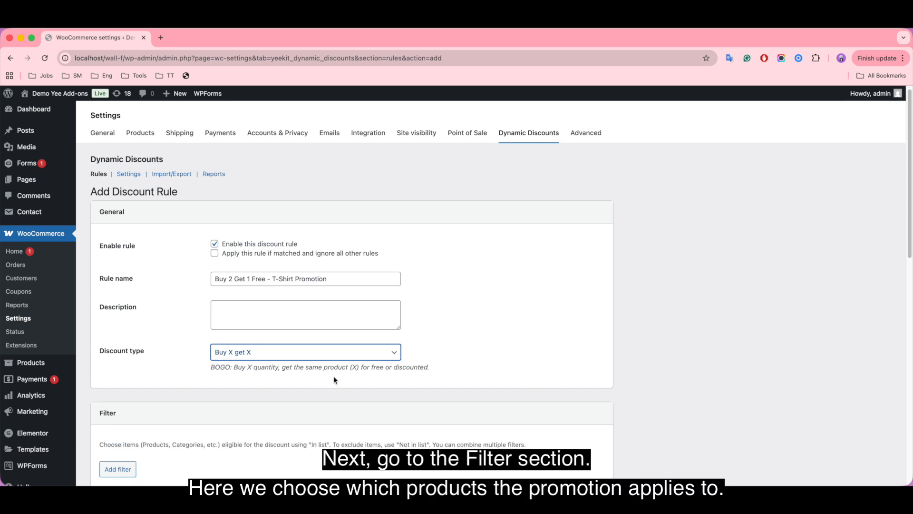
# Step: Add a filter limiting the rule to Products, In list, with Basic Cotton T-Shirts as the product
pyautogui.scroll(-5, 332, 376)
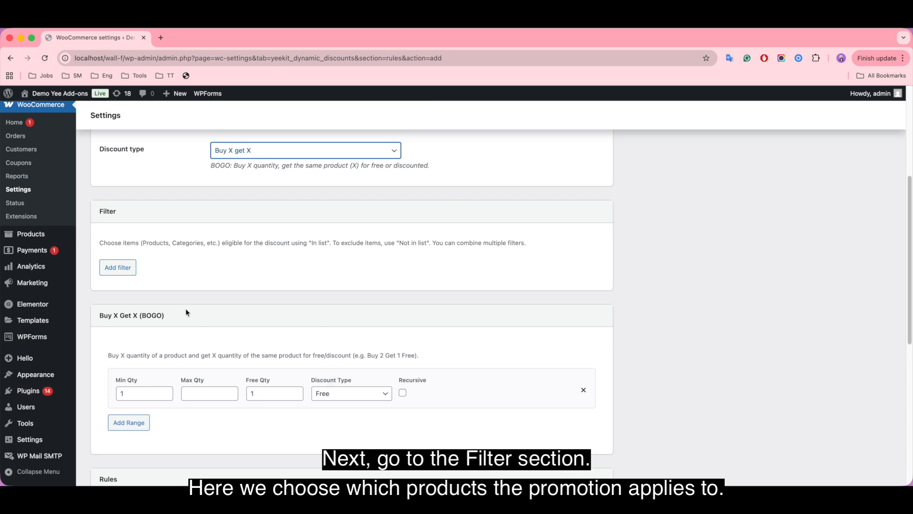
pyautogui.click(119, 268)
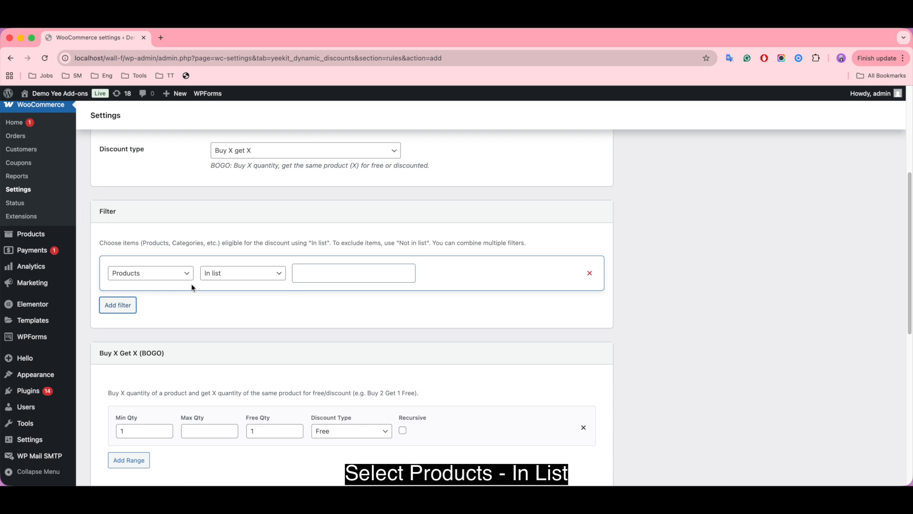
pyautogui.click(170, 273)
pyautogui.click(168, 273)
pyautogui.click(244, 273)
pyautogui.click(247, 272)
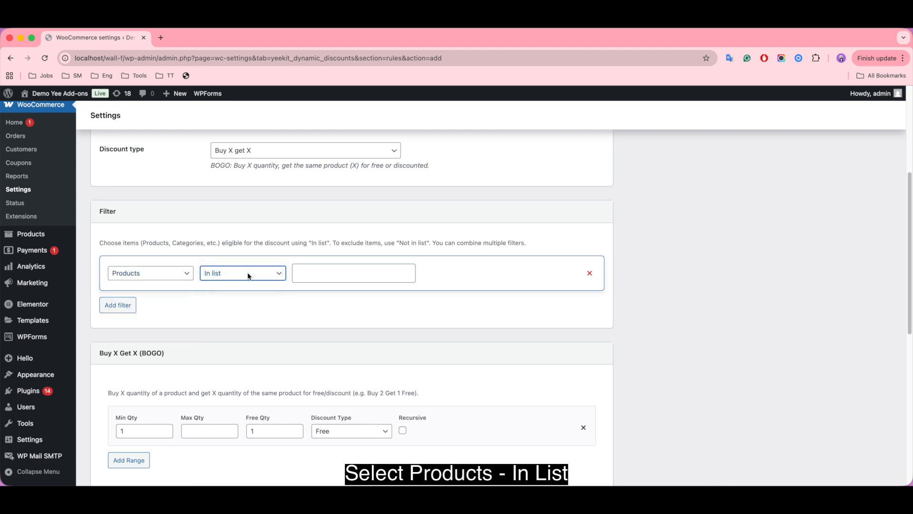
pyautogui.click(316, 272)
pyautogui.write('t')
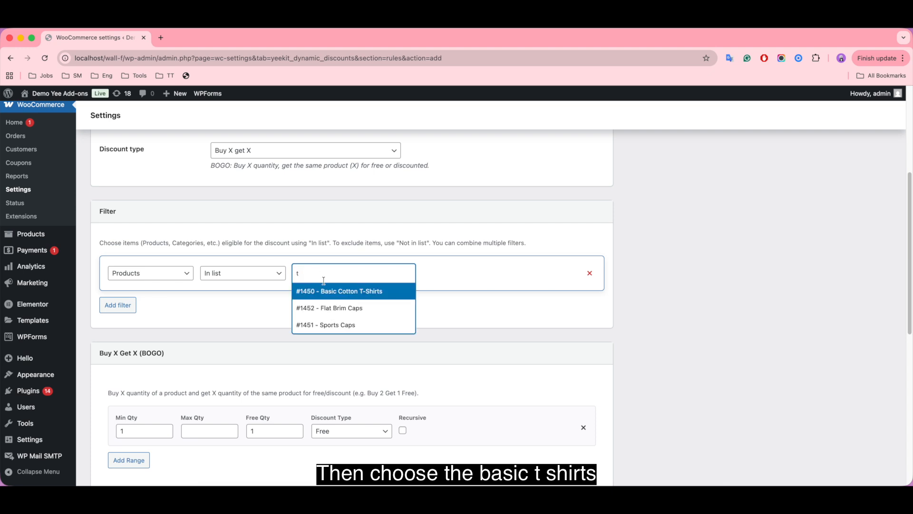
pyautogui.click(392, 292)
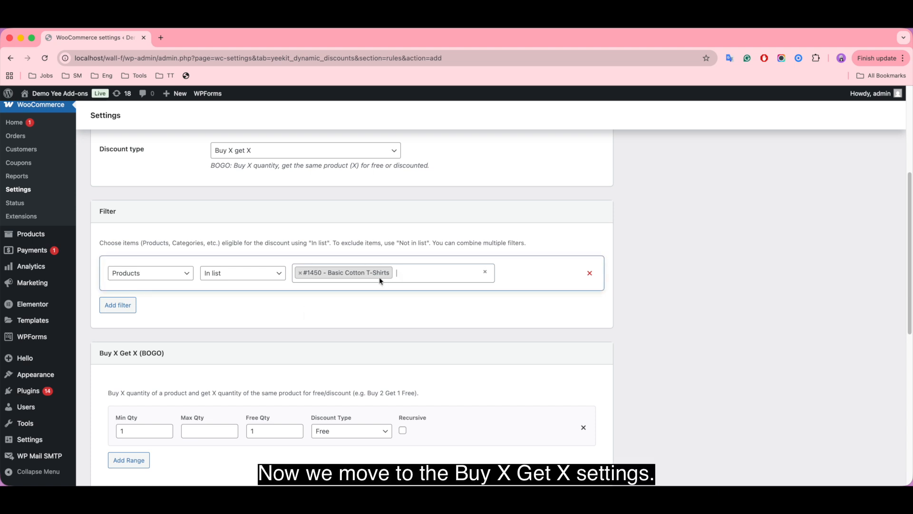
# Step: Set the Buy X Get X range to Min Qty 2, empty Max Qty, Free Qty 1 and discount type Free, with Recursive off
pyautogui.scroll(-2, 340, 346)
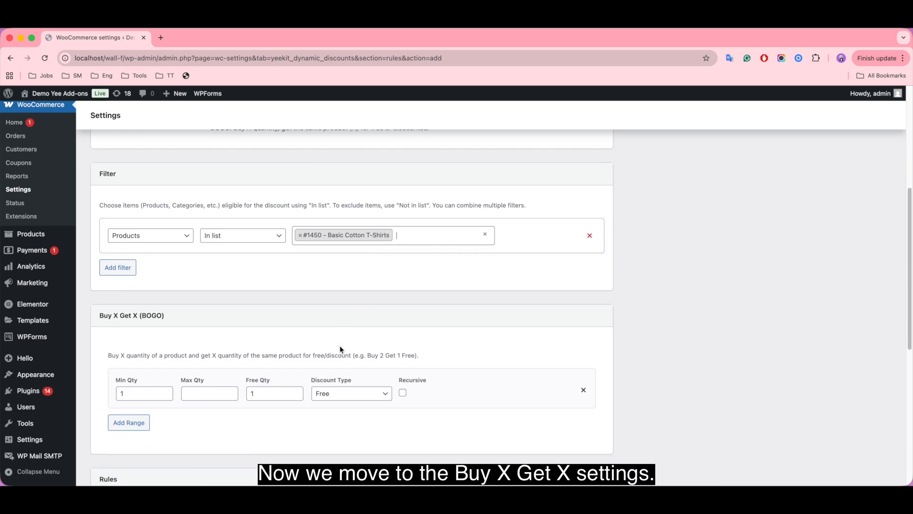
pyautogui.scroll(-3, 340, 350)
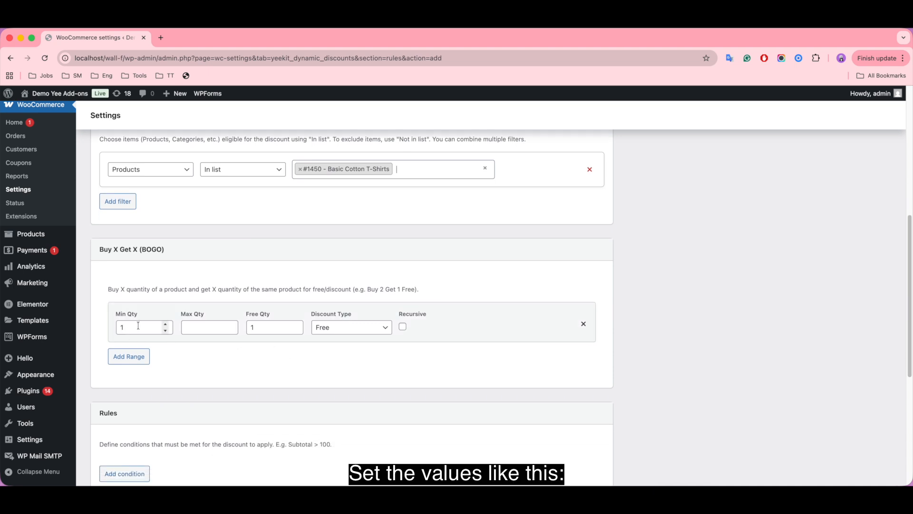
pyautogui.click(165, 324)
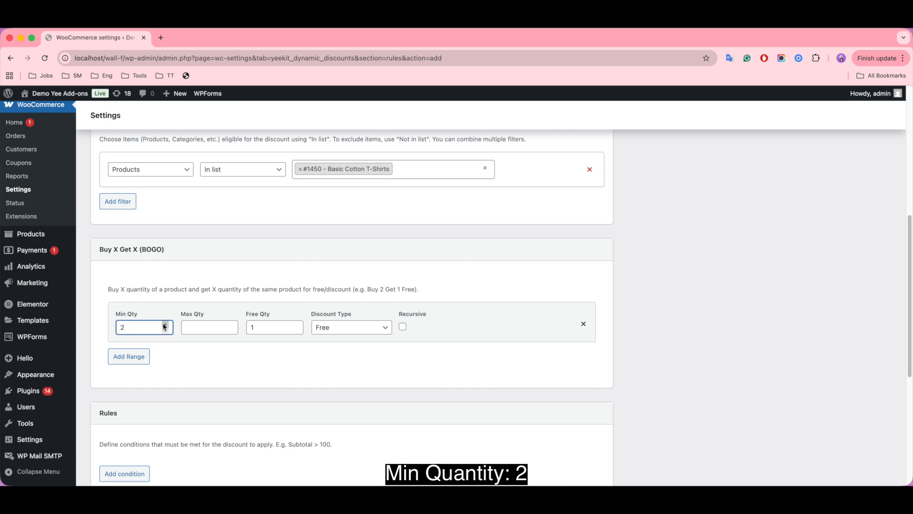
pyautogui.click(196, 328)
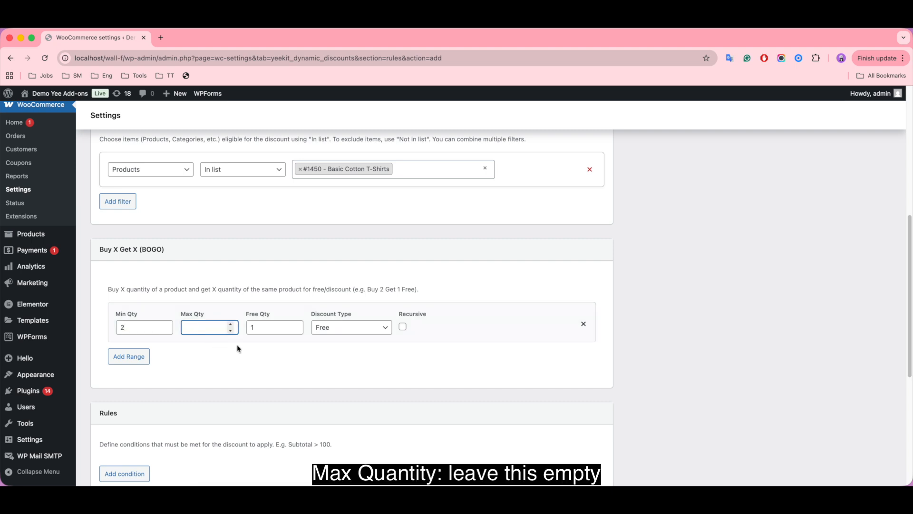
pyautogui.click(262, 329)
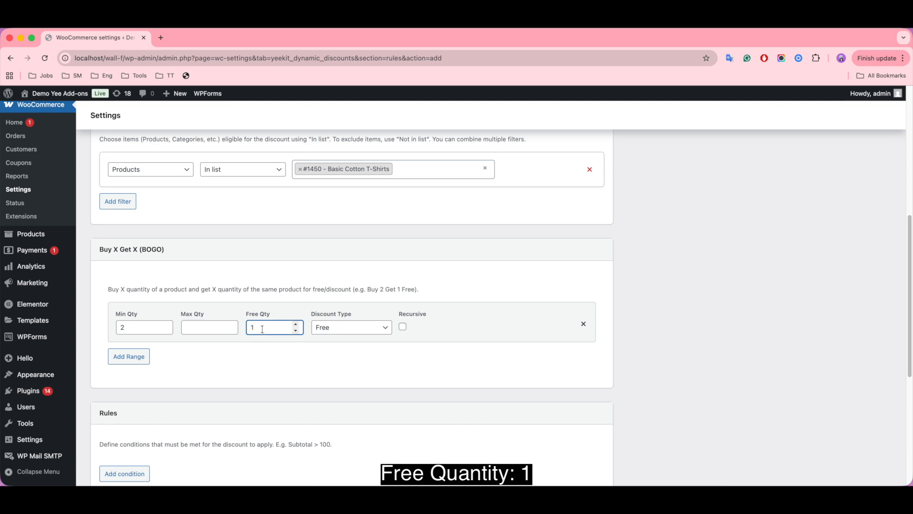
pyautogui.click(335, 326)
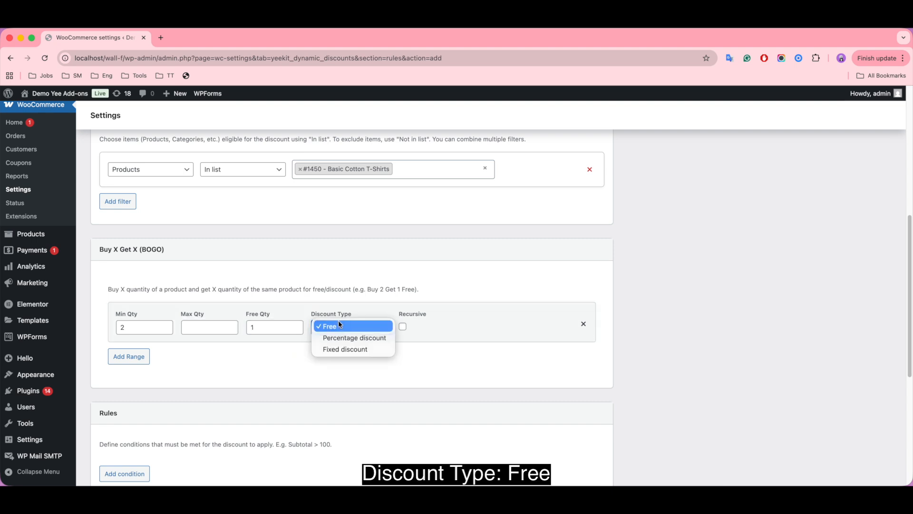
pyautogui.click(375, 326)
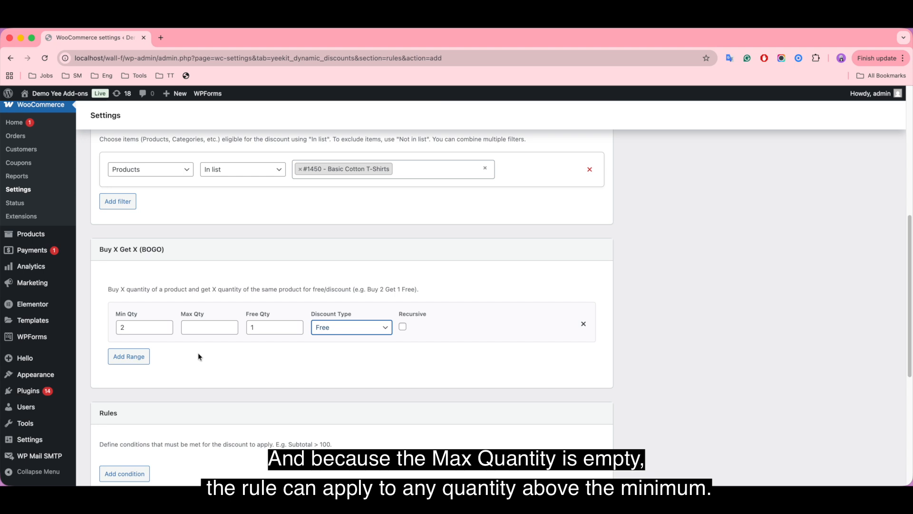
pyautogui.click(197, 326)
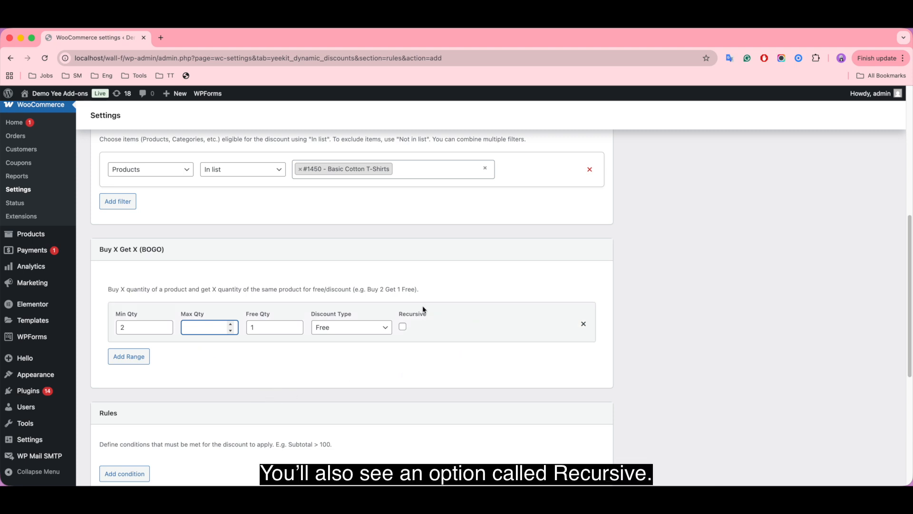
pyautogui.click(403, 327)
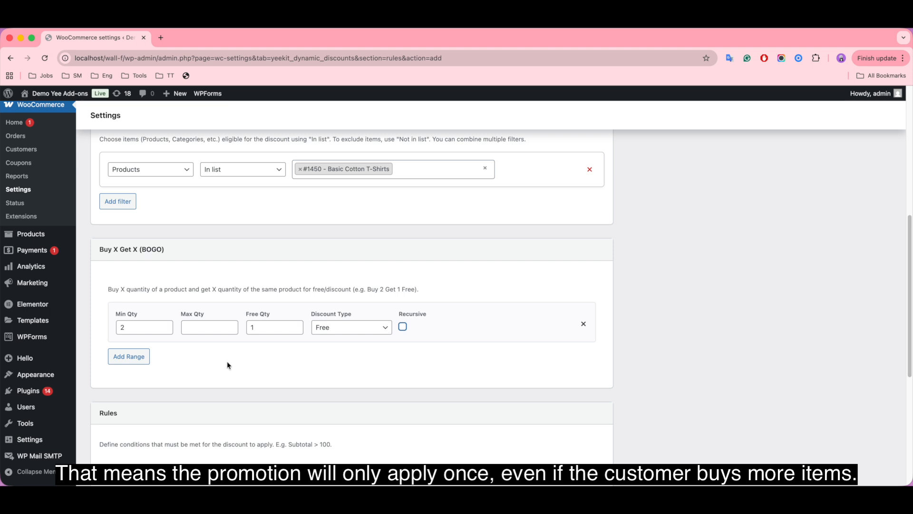
# Step: Enable the Discount Bar for the rule and save the rule
pyautogui.scroll(-6, 500, 380)
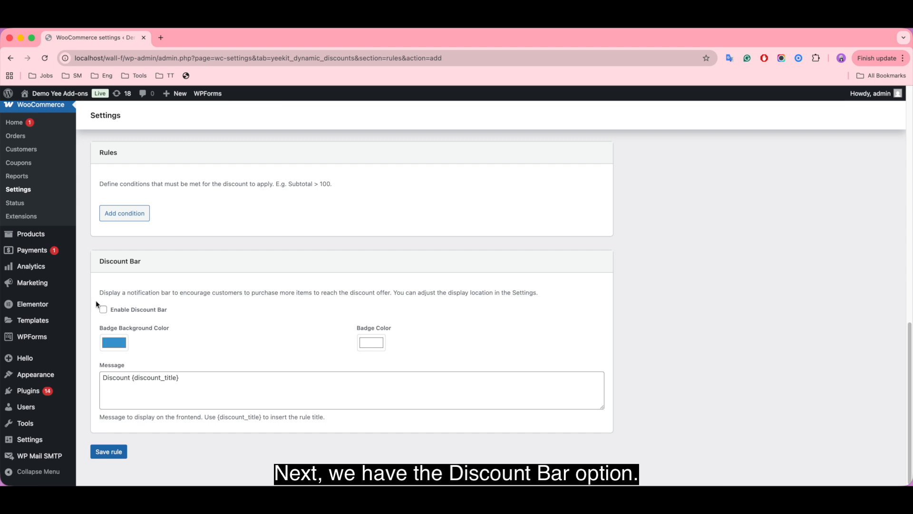
pyautogui.click(104, 310)
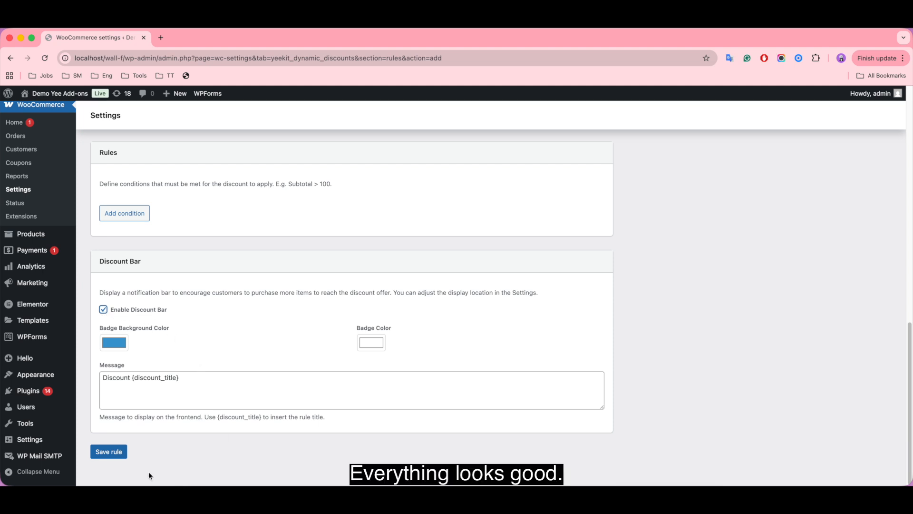
pyautogui.click(117, 455)
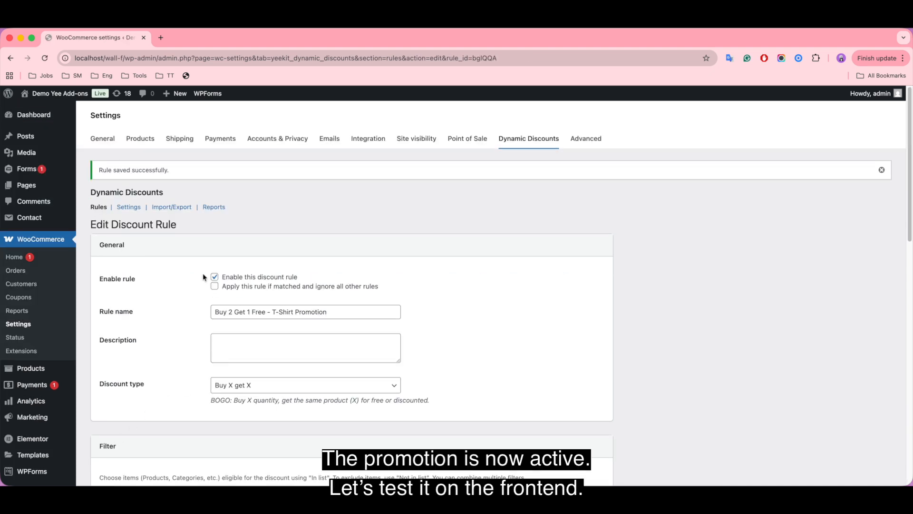
# Step: Open the storefront shop in a new browser tab and go to the Basic Cotton T-Shirts product page
pyautogui.moveTo(55, 96)
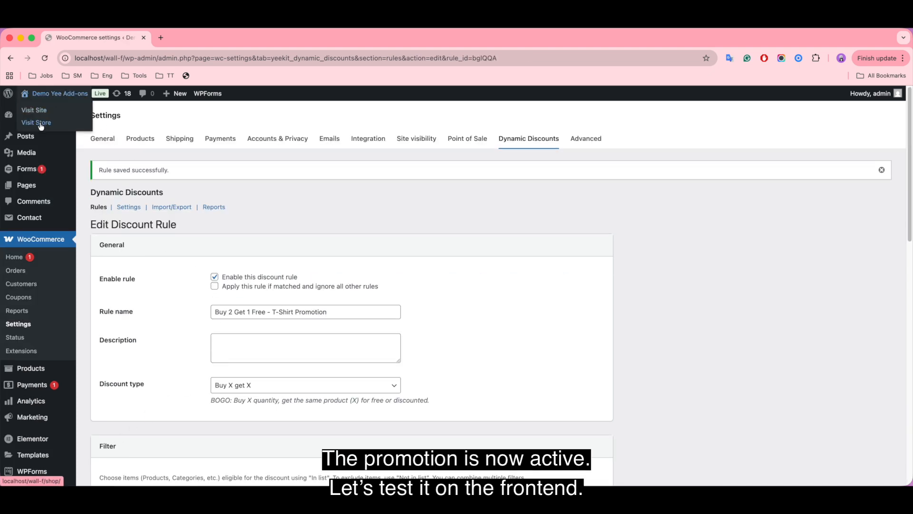
pyautogui.rightClick(58, 123)
pyautogui.click(61, 128)
pyautogui.click(203, 37)
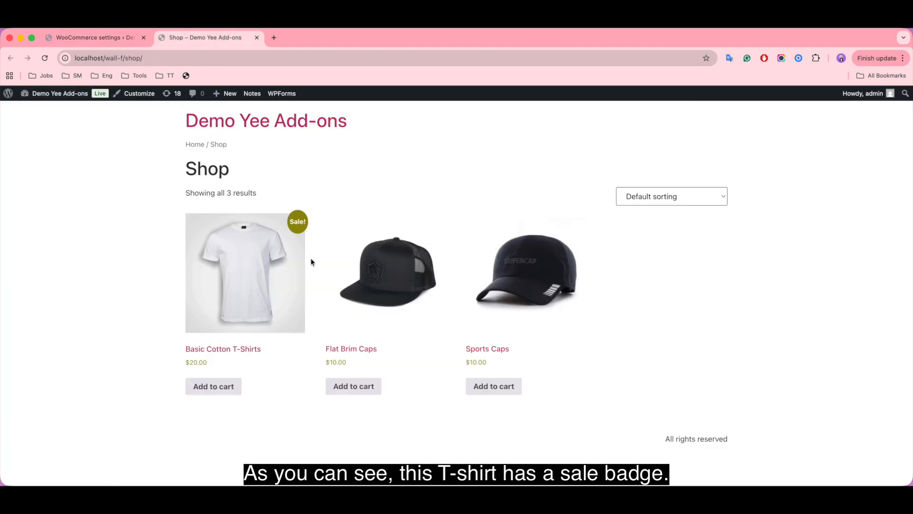
pyautogui.click(252, 350)
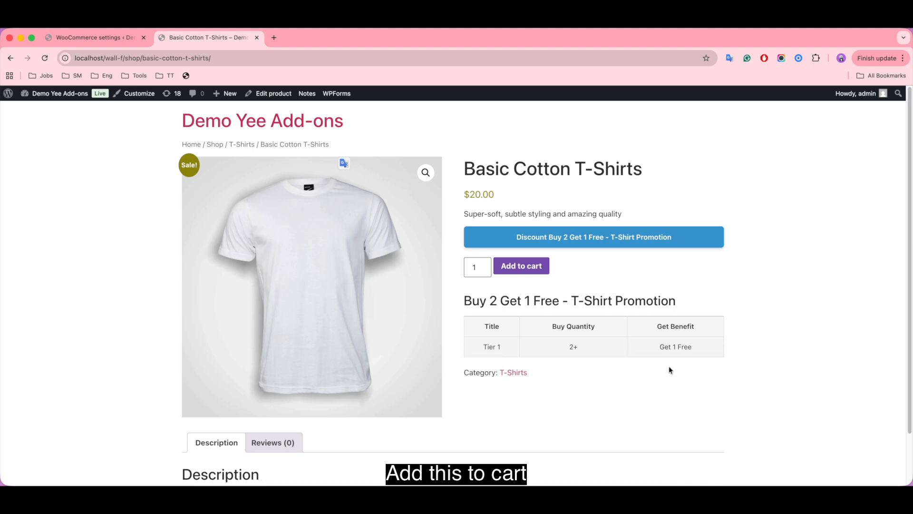
# Step: Add the Basic Cotton T-Shirts to the cart and update the cart with a quantity of 2
pyautogui.click(523, 263)
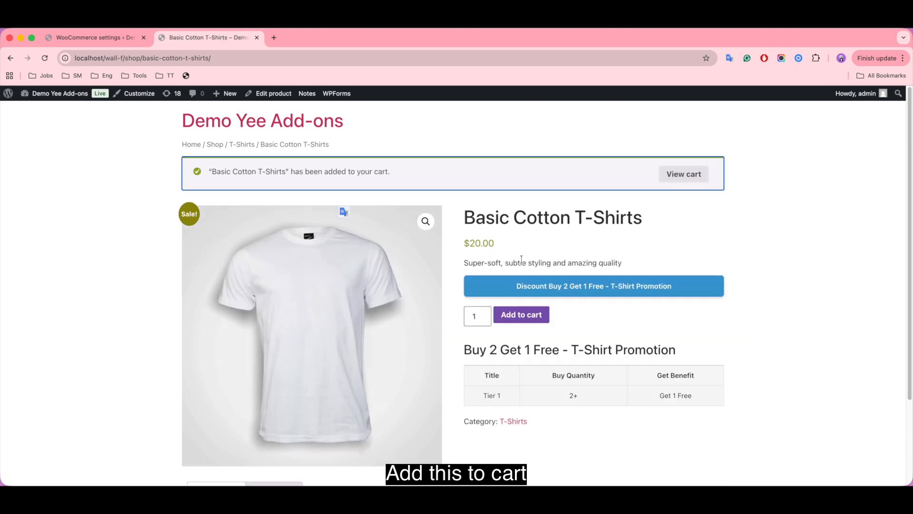
pyautogui.click(697, 173)
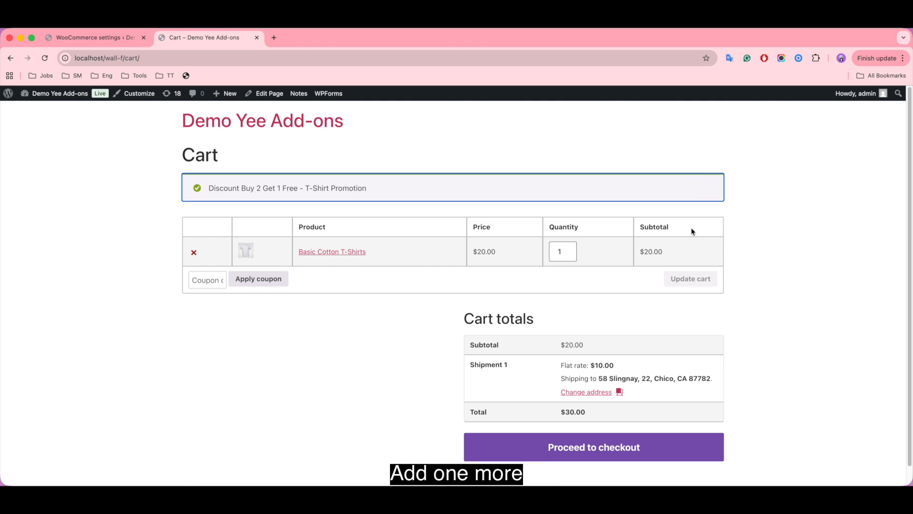
pyautogui.click(566, 248)
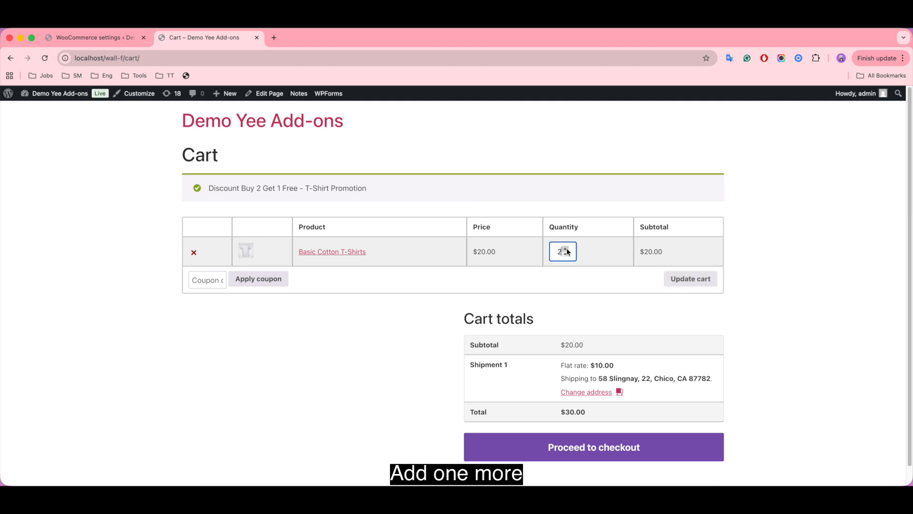
pyautogui.click(686, 283)
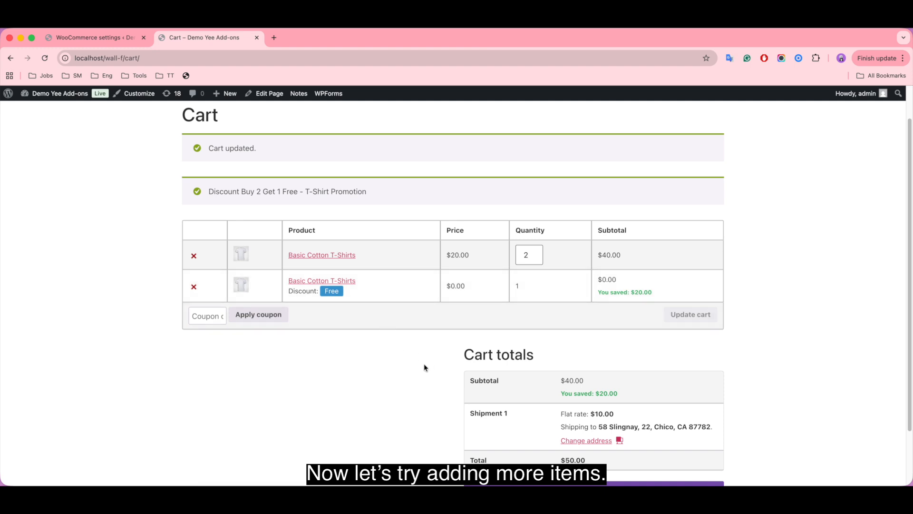
# Step: Raise the paid Basic Cotton T-Shirts quantity to 4 and update the cart
pyautogui.click(532, 251)
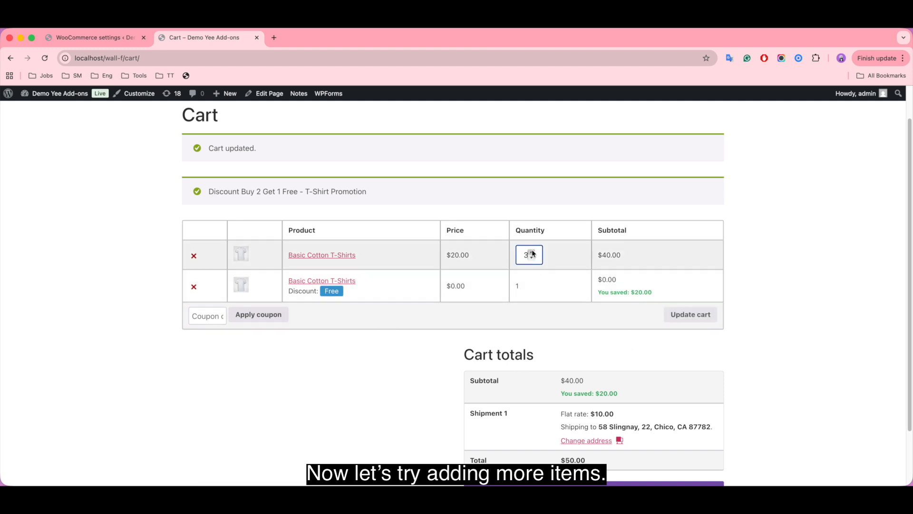
pyautogui.click(532, 252)
pyautogui.click(705, 313)
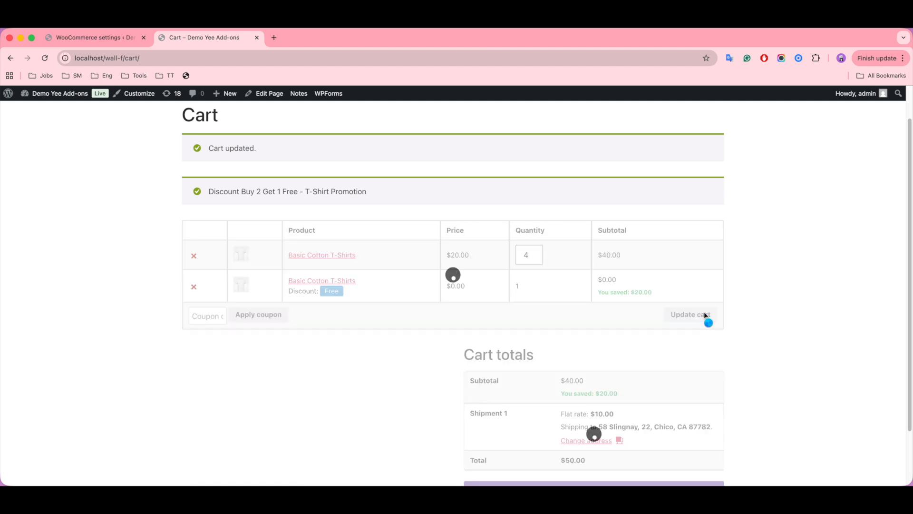